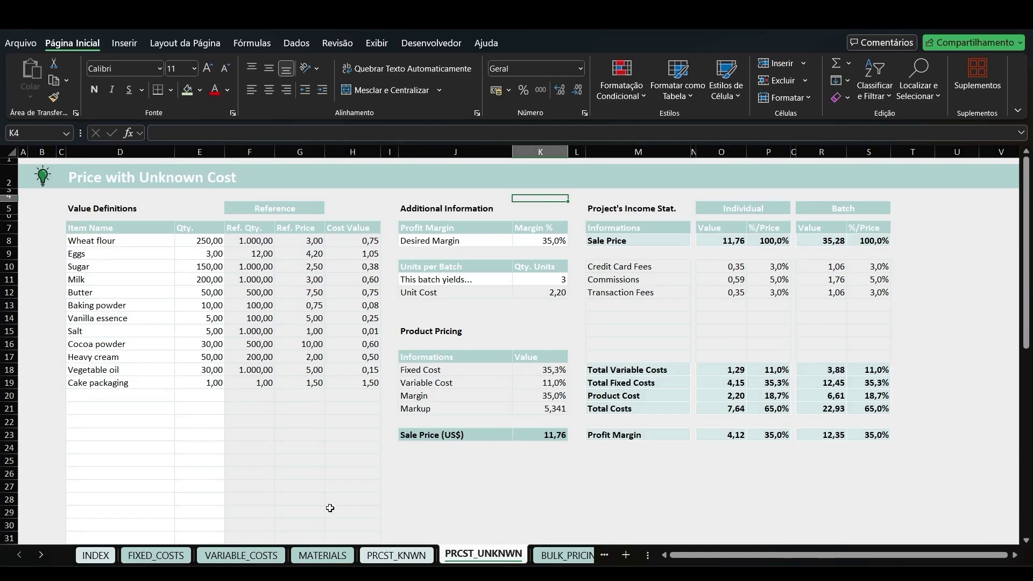
# Open the MATERIALS sheet and look through the first registered products, from wheat flour to milk.
pyautogui.click(323, 555)
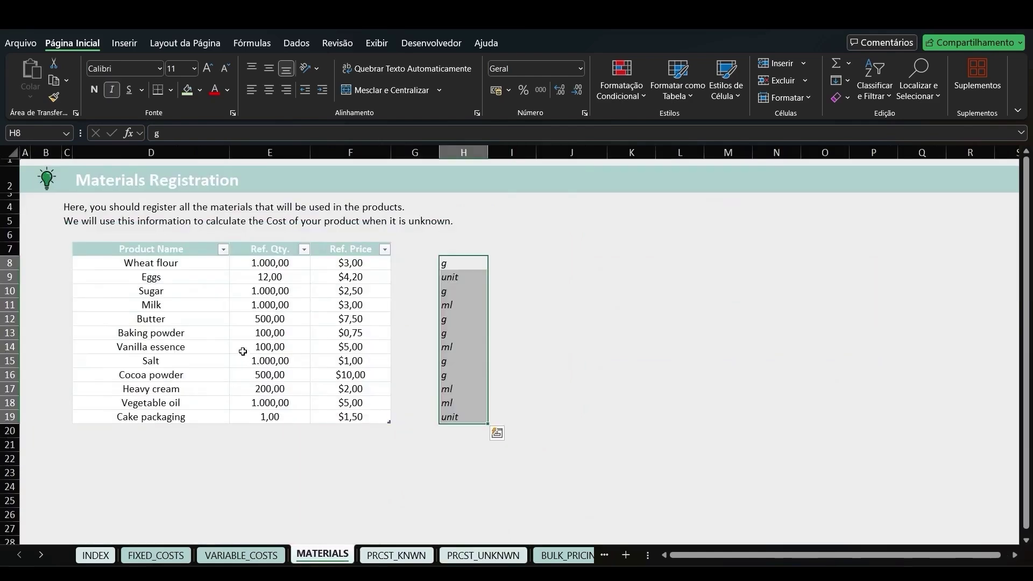
pyautogui.click(189, 266)
pyautogui.click(220, 277)
pyautogui.click(208, 294)
pyautogui.click(198, 307)
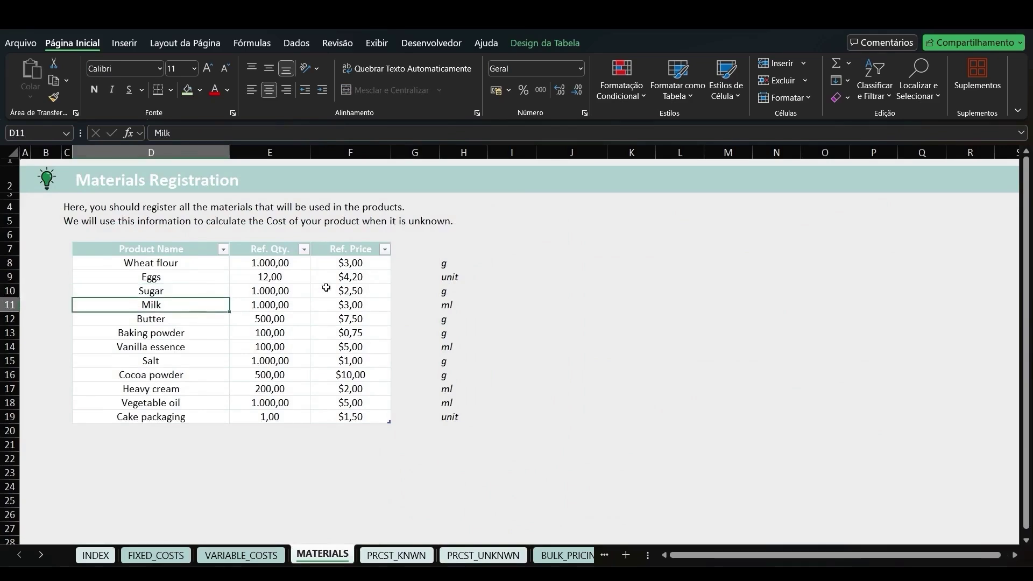
# Examine milk's reference quantity, reference price and unit of measure in the materials table.
pyautogui.click(377, 308)
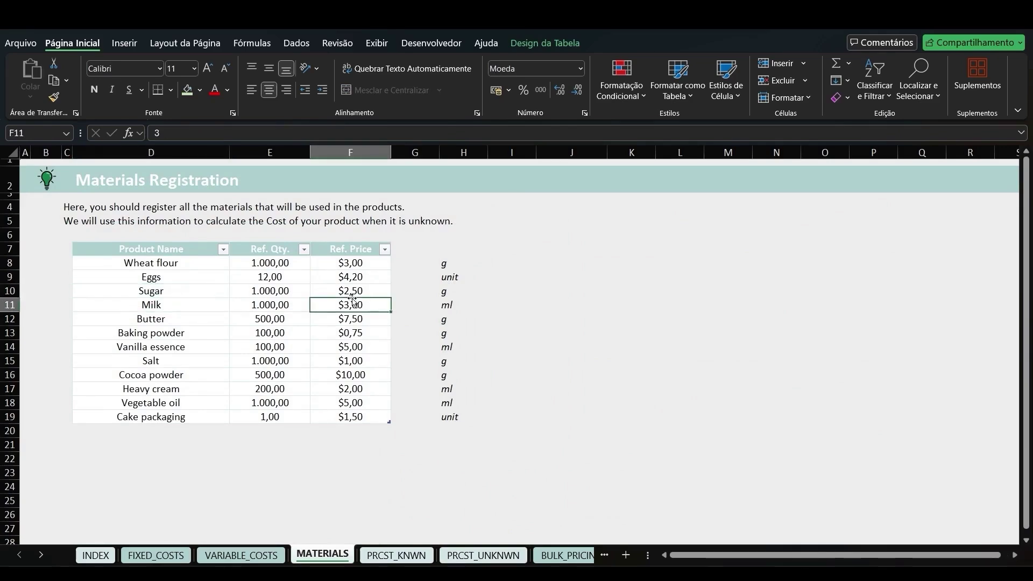
pyautogui.click(293, 305)
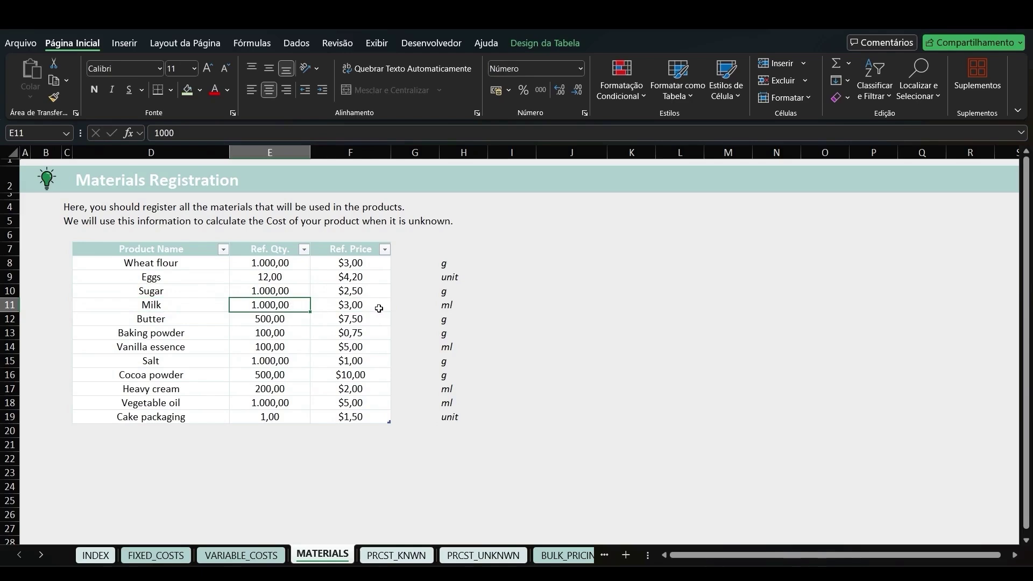
pyautogui.click(179, 306)
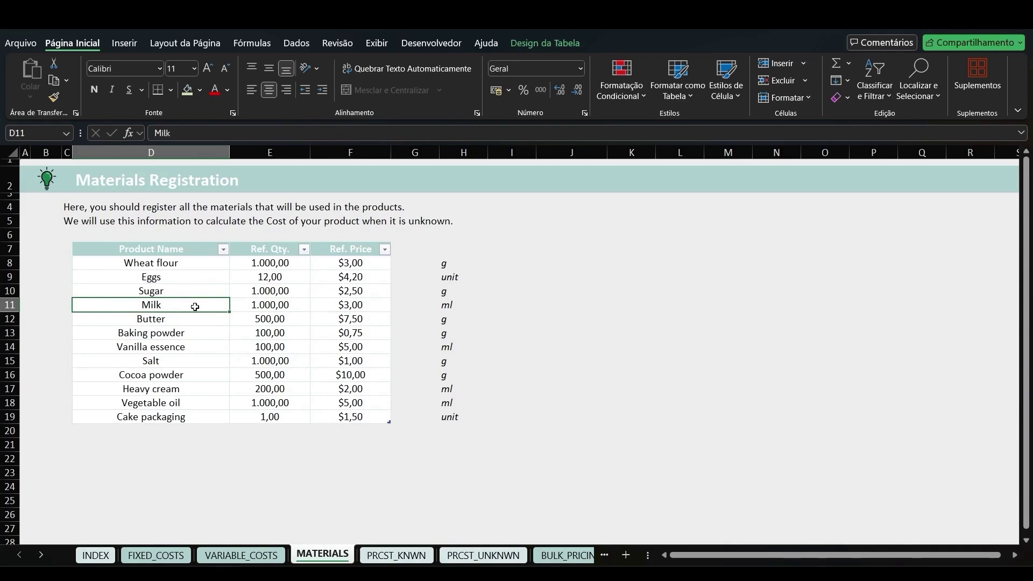
pyautogui.click(376, 305)
pyautogui.click(296, 307)
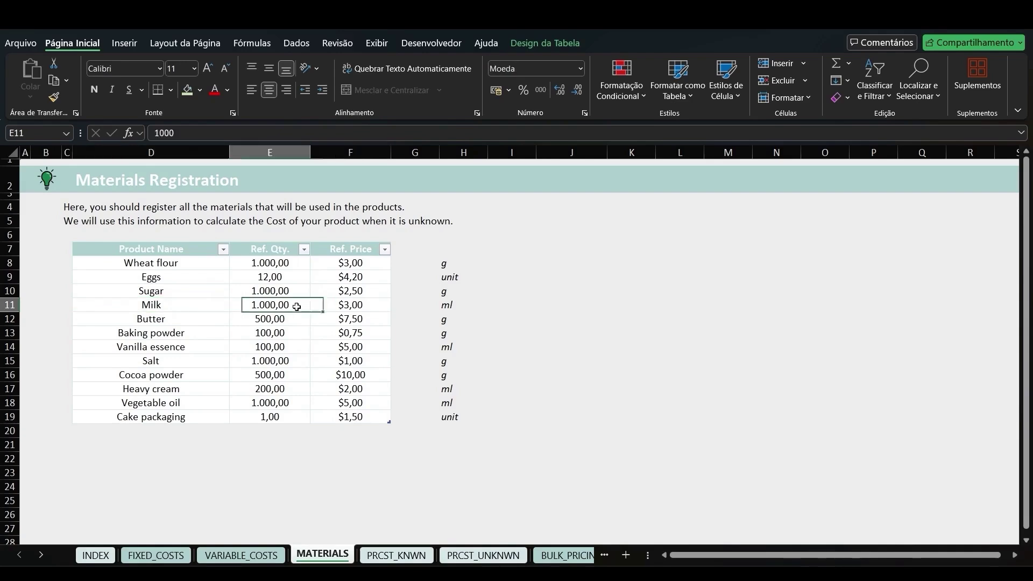
pyautogui.click(454, 307)
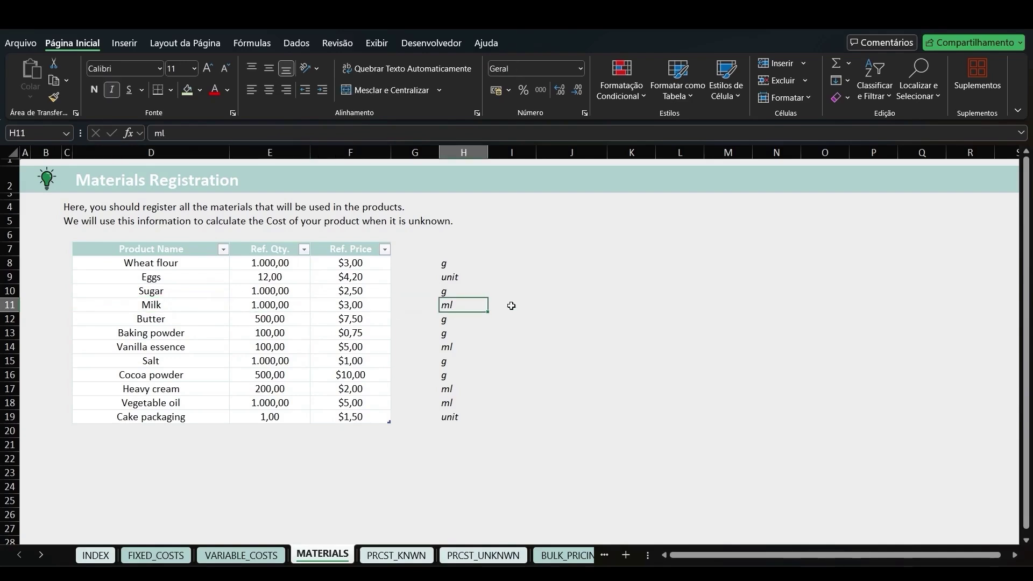
pyautogui.click(299, 304)
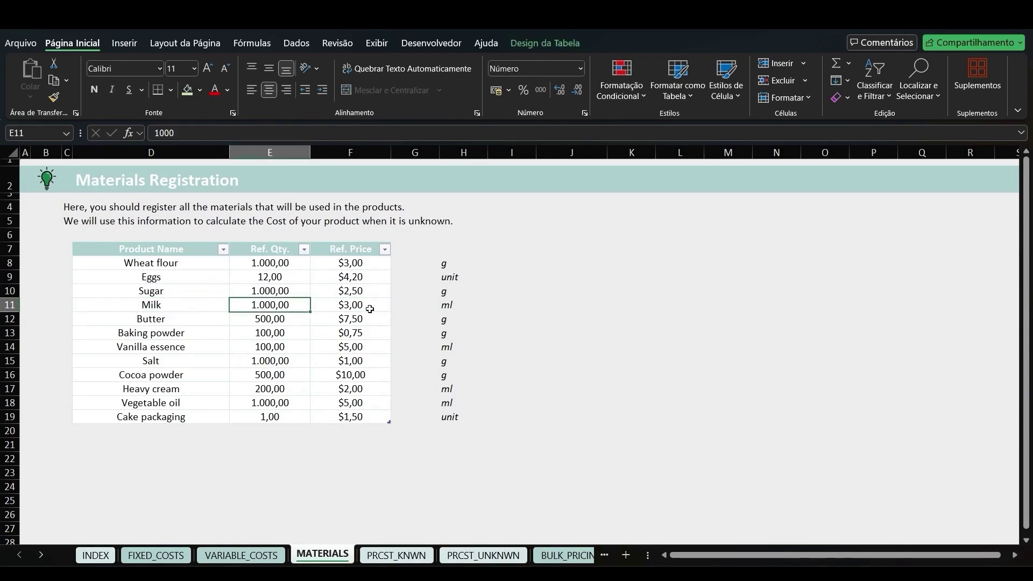
# Check salt's reference price, reference quantity and unit of measure in the materials table.
pyautogui.click(179, 360)
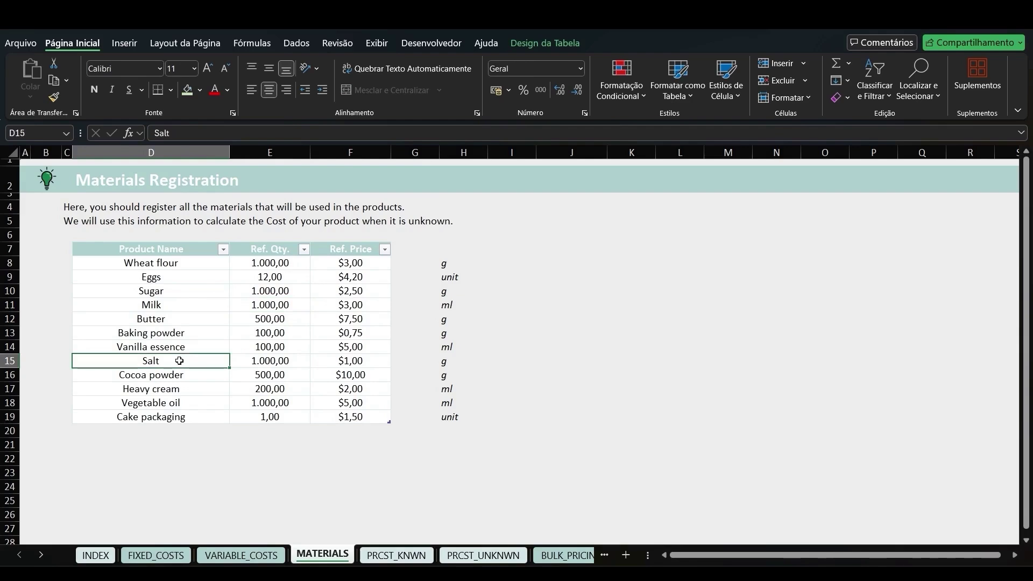
pyautogui.click(372, 362)
pyautogui.click(292, 364)
pyautogui.click(451, 365)
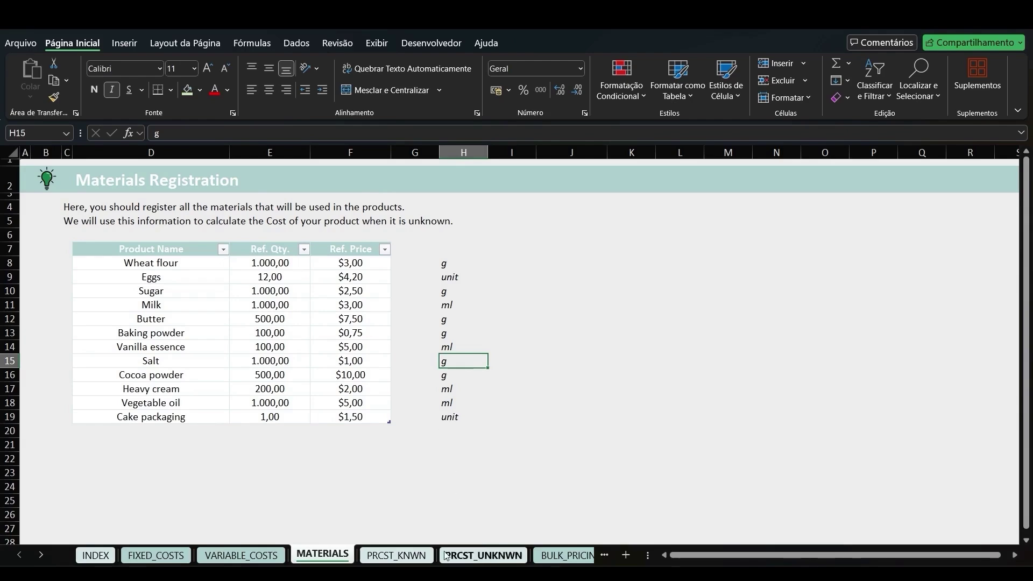
# On the PRCST_UNKNWN sheet, view the item choices for the wheat flour row and compare their source in MATERIALS.
pyautogui.click(485, 560)
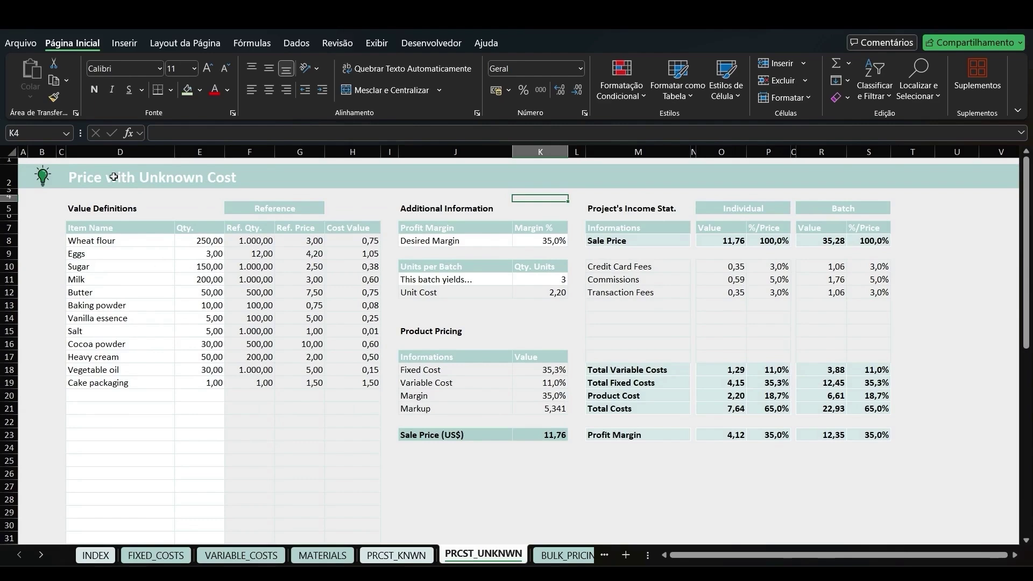
pyautogui.click(131, 242)
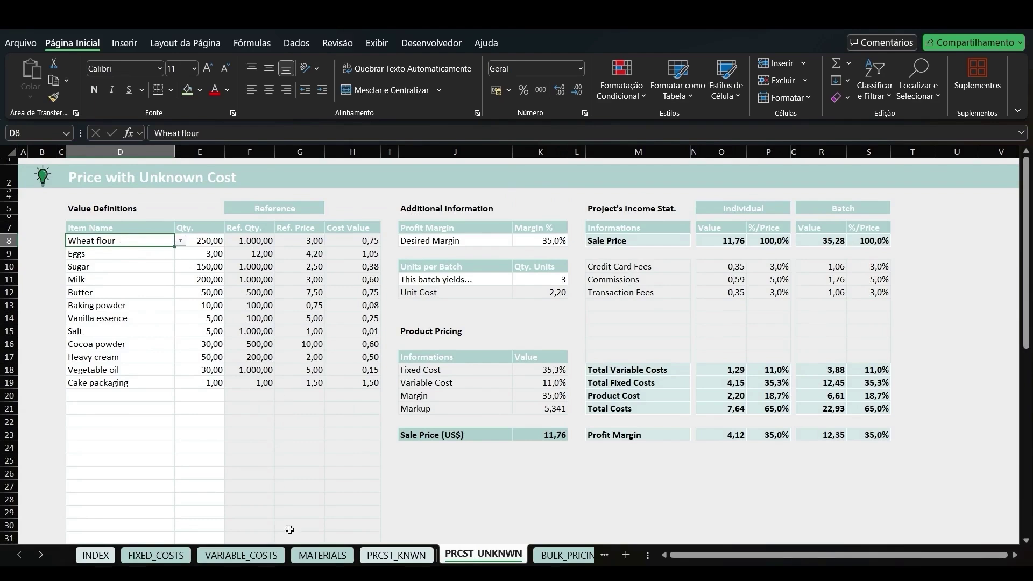
pyautogui.click(321, 554)
pyautogui.click(482, 555)
pyautogui.click(182, 242)
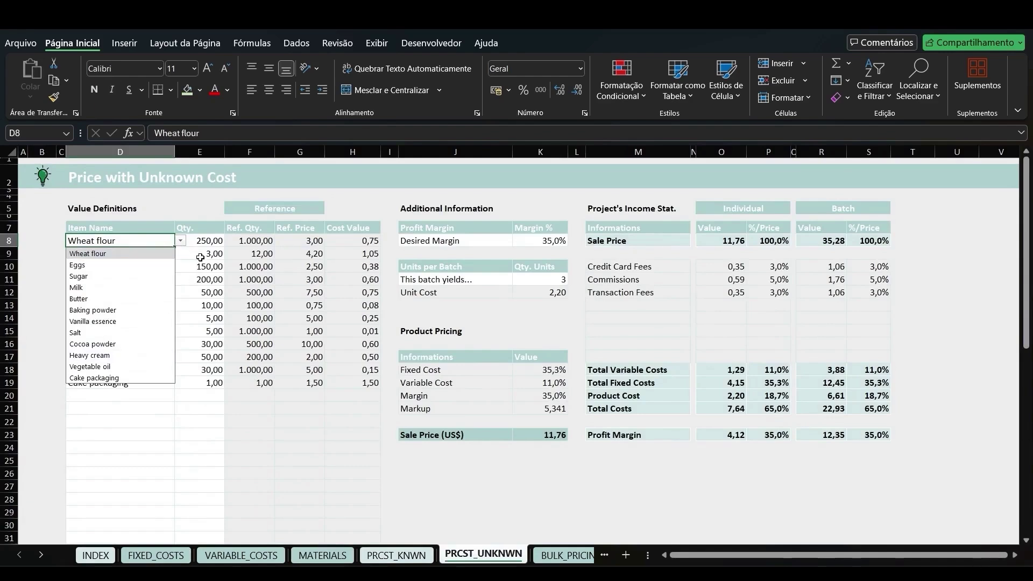
pyautogui.click(196, 253)
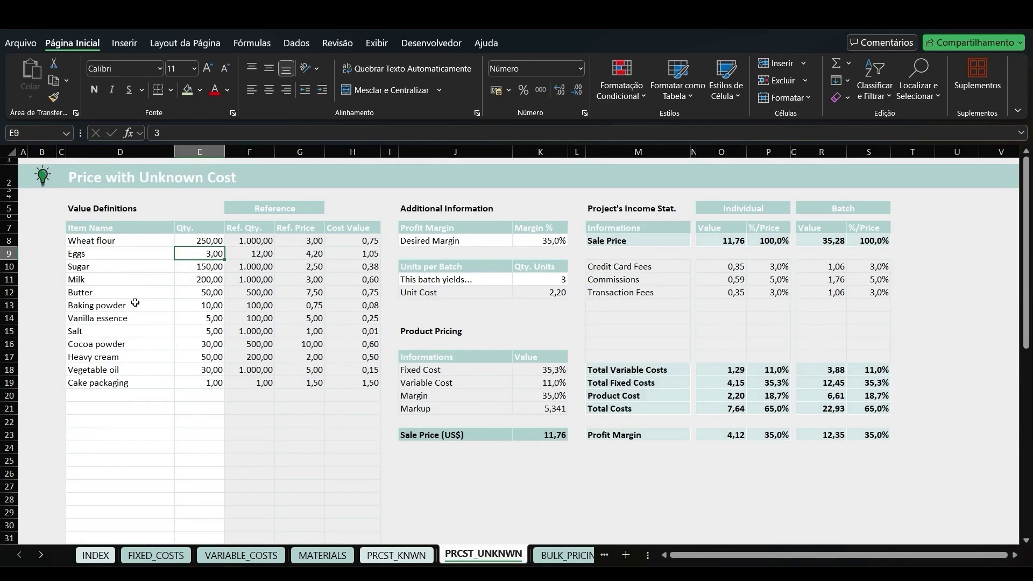
# Review the item names and quantities used in the product under Value Definitions.
pyautogui.moveTo(128, 245); pyautogui.dragTo(133, 373)
pyautogui.click(201, 241)
pyautogui.write('250,00 3,00 150,00 200,00 50,00 10,00 5,00 5,00 30,00 50,00 30,00')
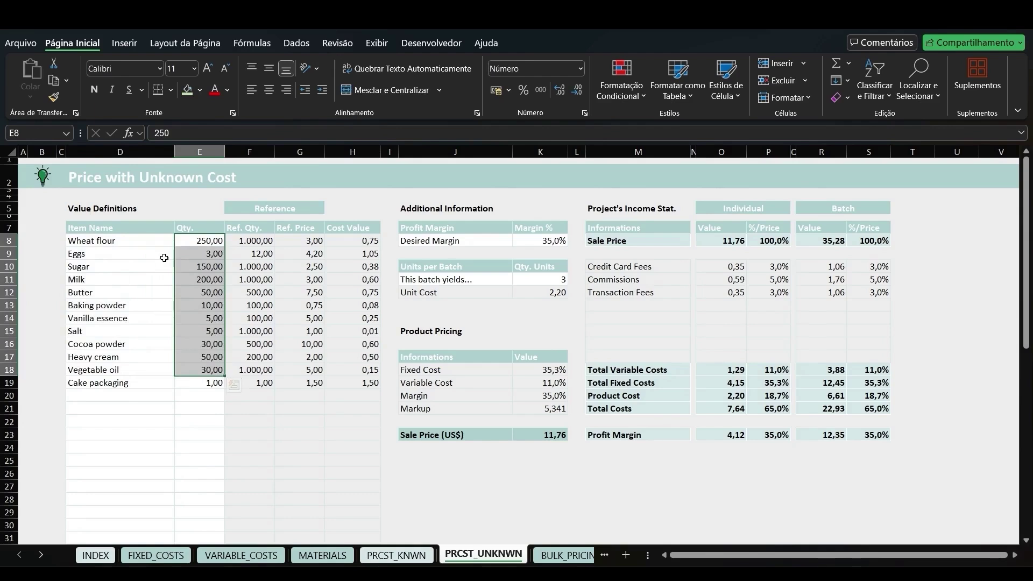
pyautogui.moveTo(139, 228); pyautogui.dragTo(139, 385)
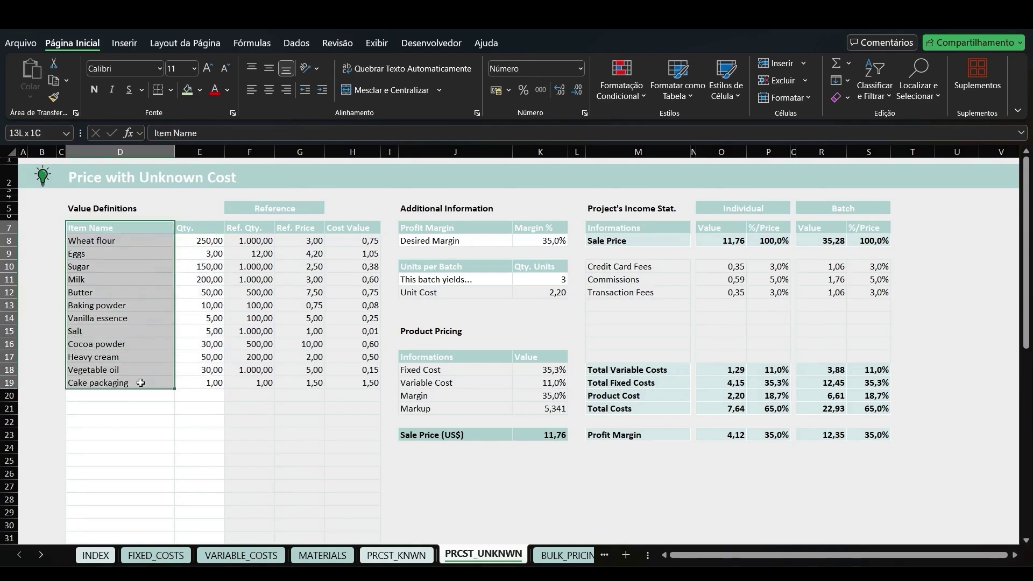
pyautogui.moveTo(205, 229); pyautogui.dragTo(208, 384)
# Compare the salt quantity used in the product with salt's reference row on the MATERIALS sheet, then return to PRCST_UNKNWN.
pyautogui.click(148, 328)
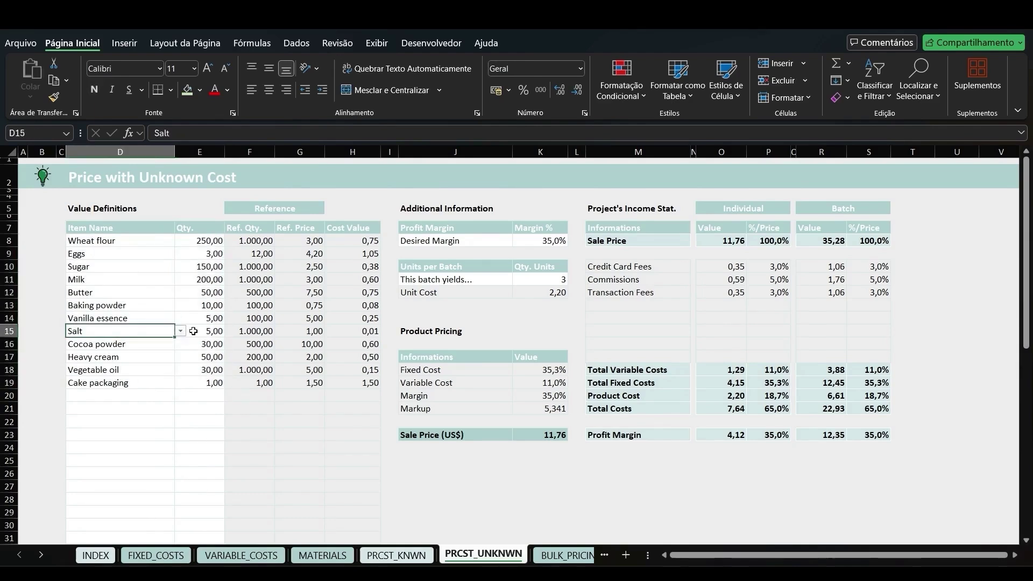
pyautogui.click(180, 332)
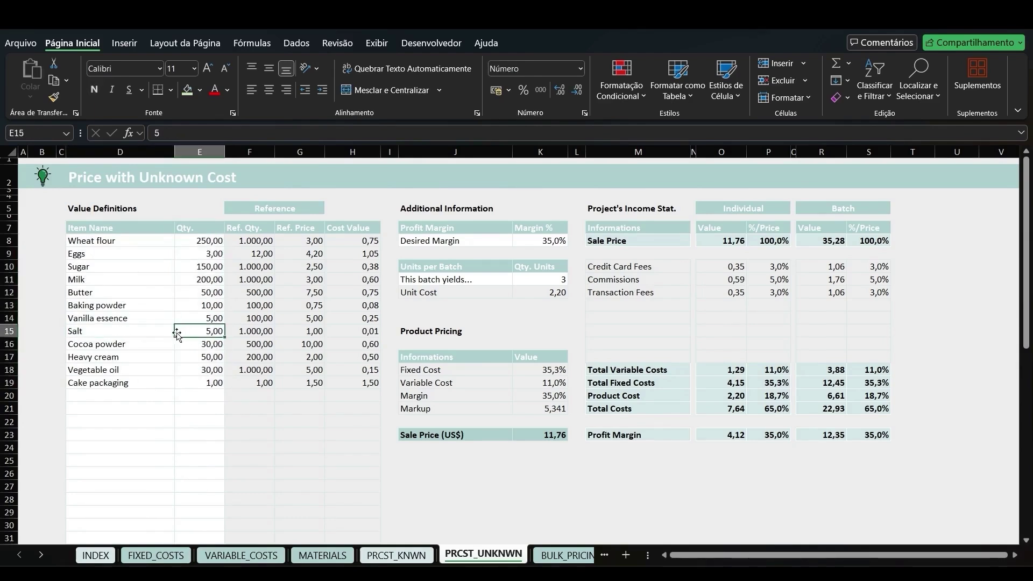
pyautogui.click(321, 559)
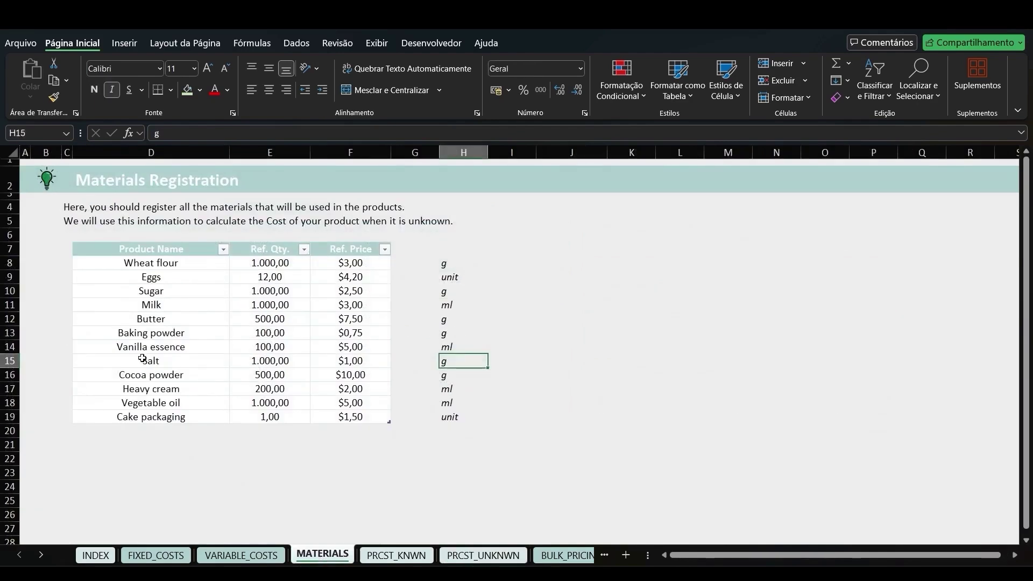
pyautogui.moveTo(130, 361); pyautogui.dragTo(524, 362)
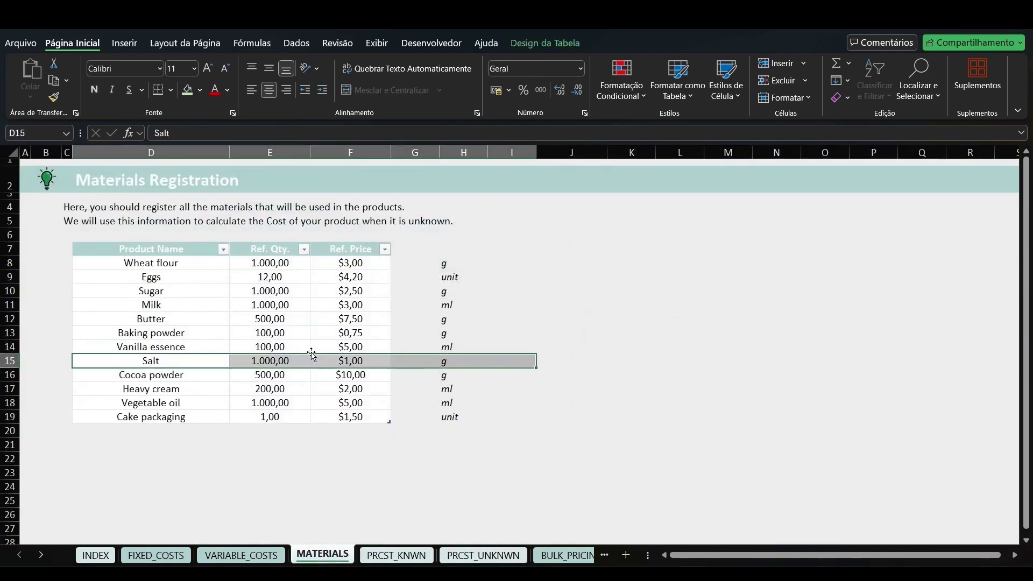
pyautogui.click(500, 554)
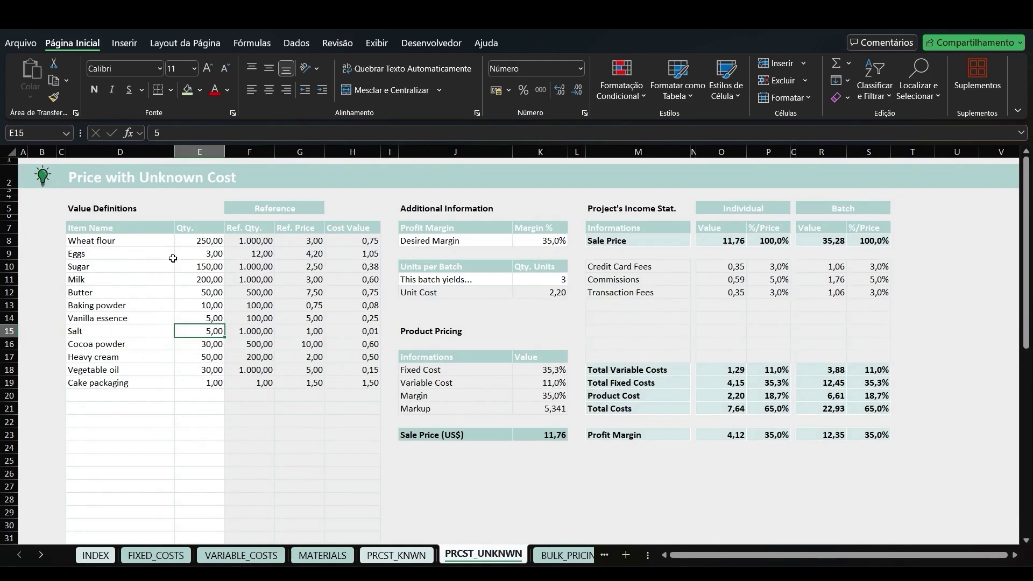
# Review all items with their quantities and check the total of the Cost Value column below the list.
pyautogui.moveTo(155, 241); pyautogui.dragTo(197, 387)
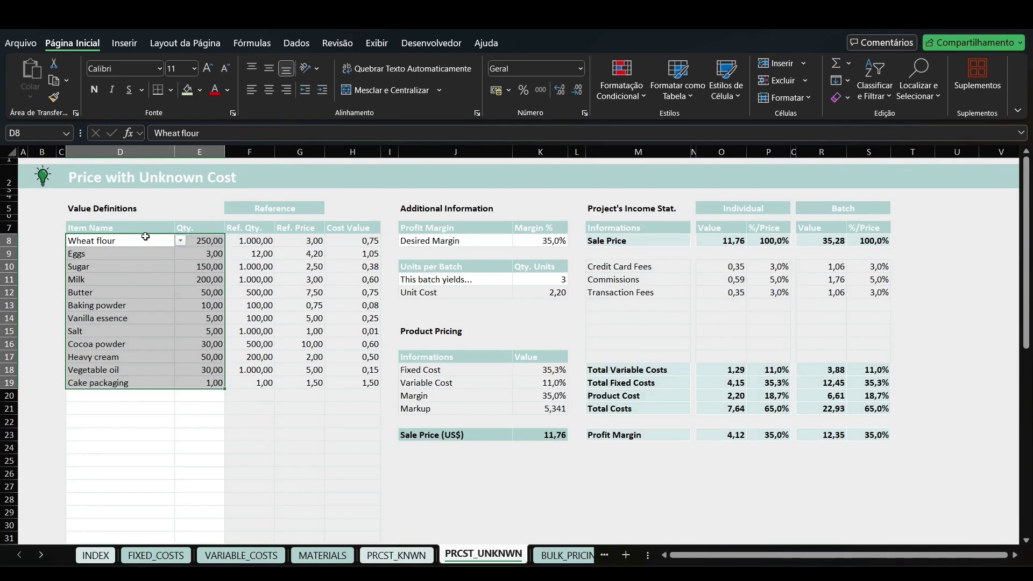
pyautogui.scroll(-12, 305, 256)
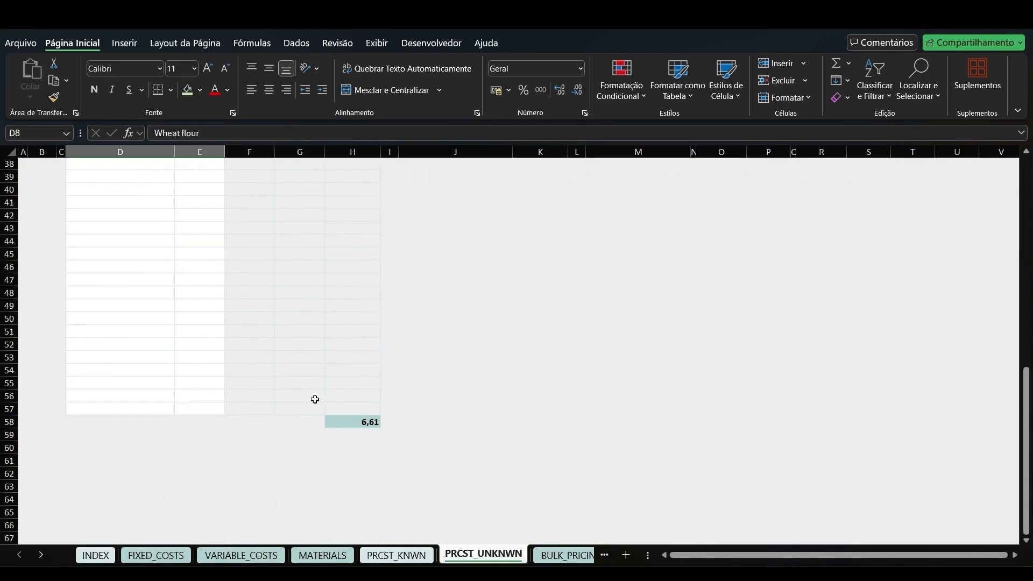
pyautogui.scroll(12, 315, 399)
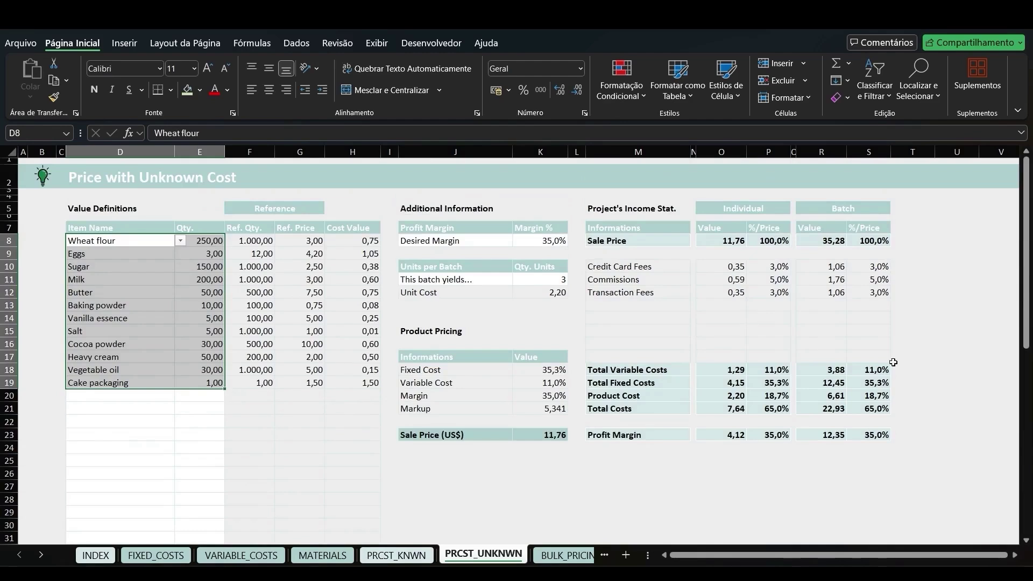
# Examine the Product Cost row and the Individual and Batch columns of the project's income statement.
pyautogui.moveTo(926, 397); pyautogui.dragTo(602, 395)
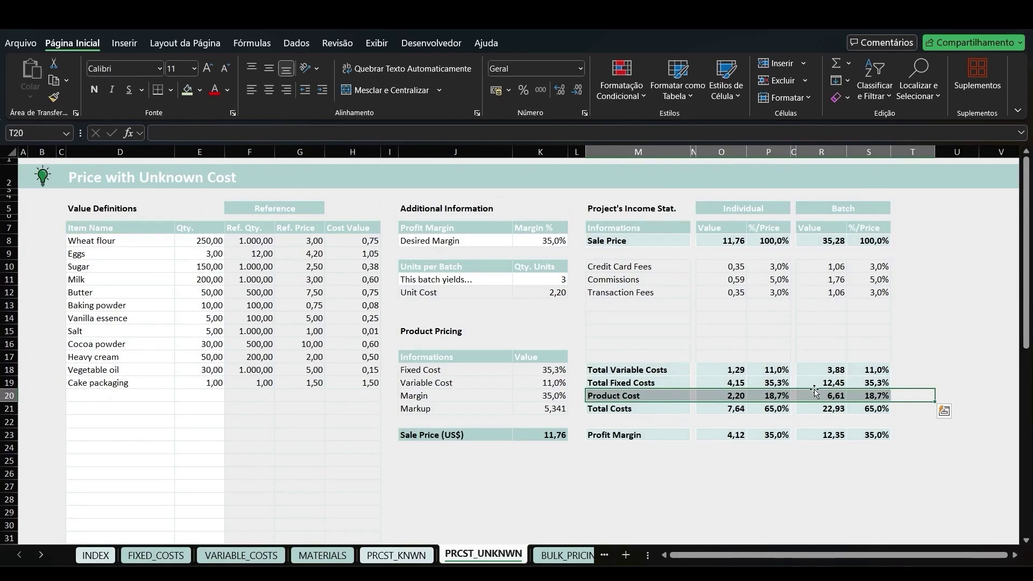
pyautogui.moveTo(748, 207); pyautogui.dragTo(745, 452)
pyautogui.moveTo(860, 211); pyautogui.dragTo(854, 456)
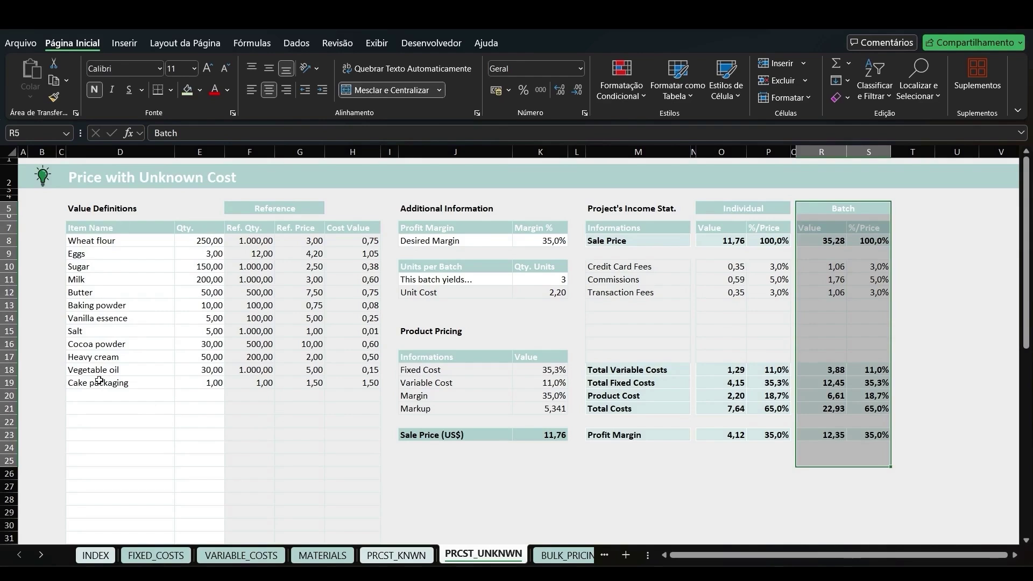
pyautogui.moveTo(917, 397); pyautogui.dragTo(801, 395)
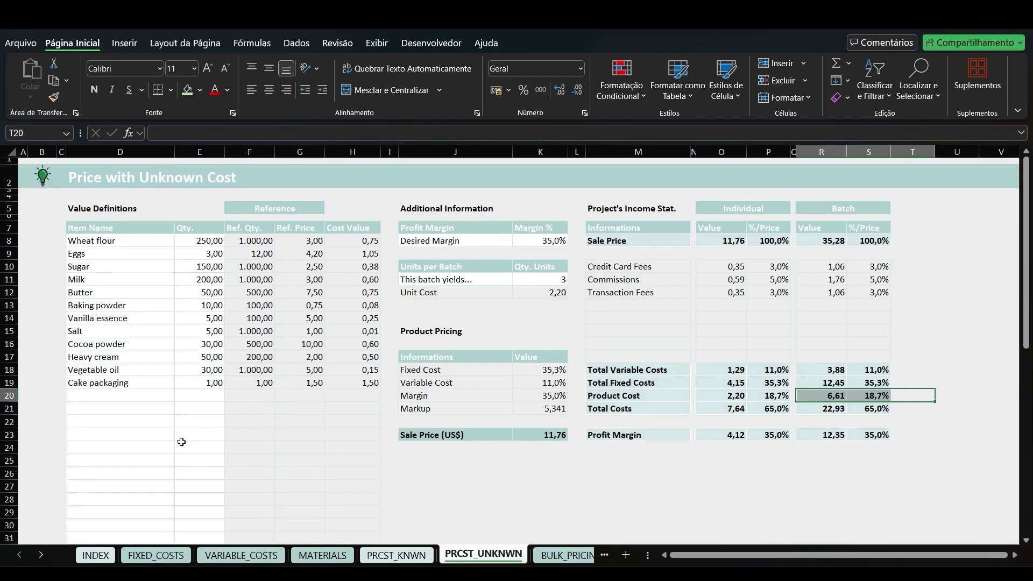
# View the FIXED_COSTS and VARIABLE_COSTS sheets, and recheck the Cost Value total on PRCST_UNKNWN.
pyautogui.click(159, 556)
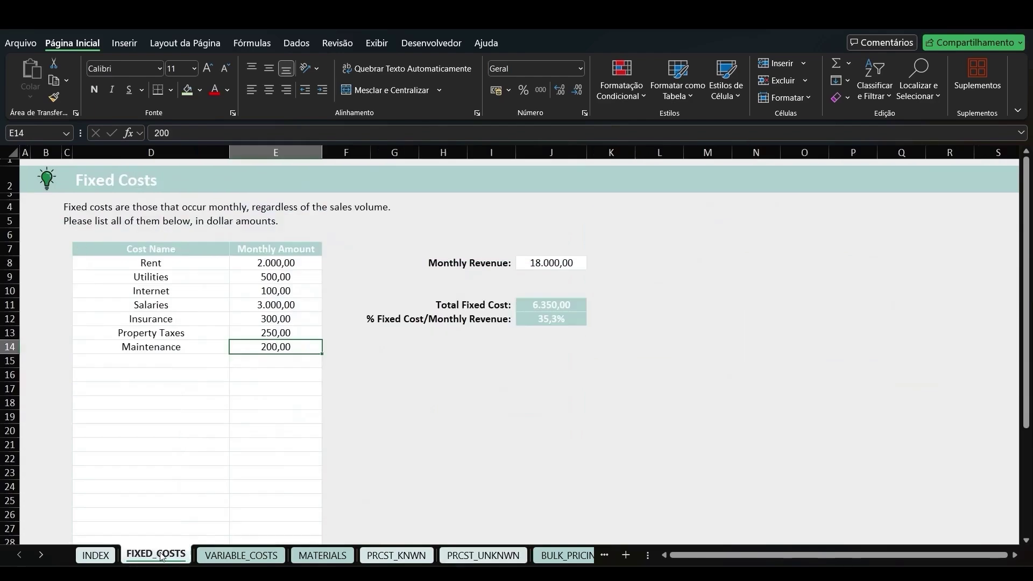
pyautogui.click(235, 556)
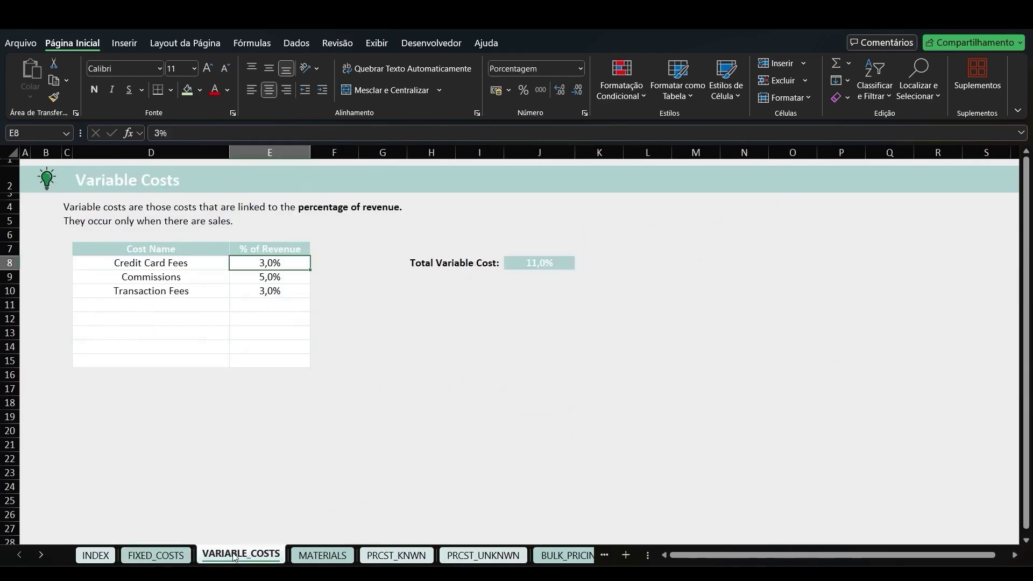
pyautogui.click(156, 555)
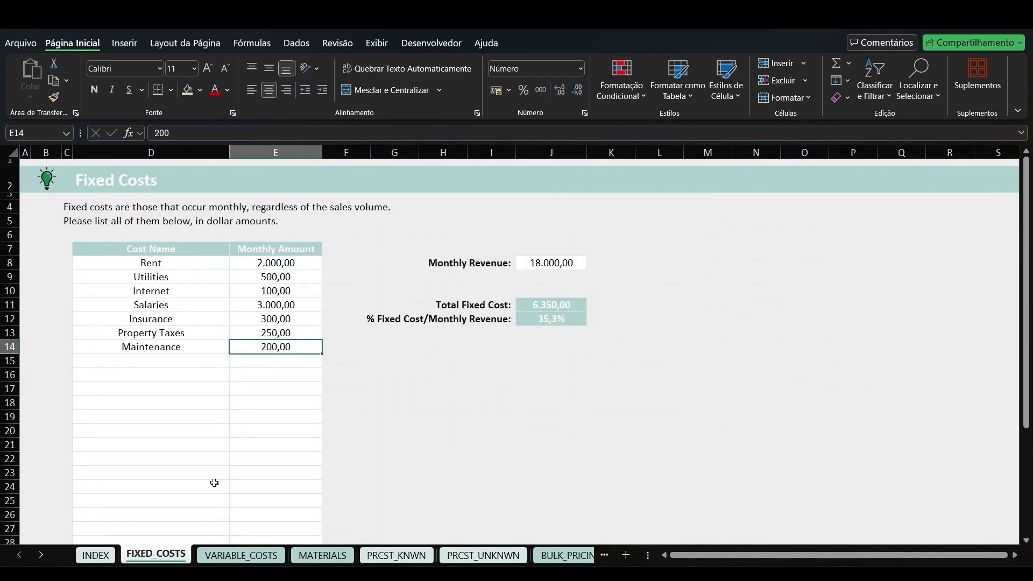
pyautogui.click(483, 555)
pyautogui.scroll(-9, 323, 411)
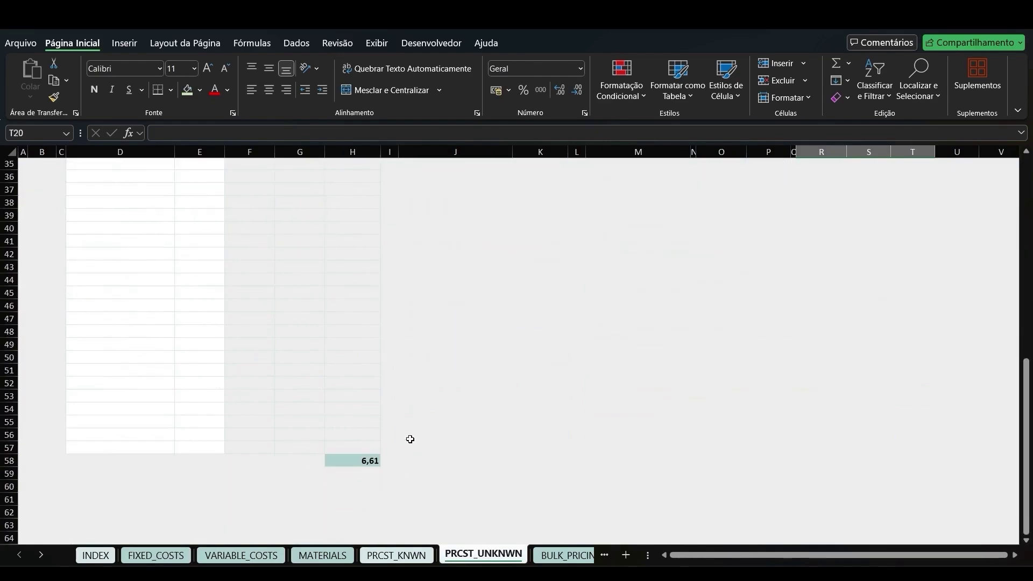
pyautogui.scroll(2, 331, 457)
pyautogui.scroll(9, 331, 457)
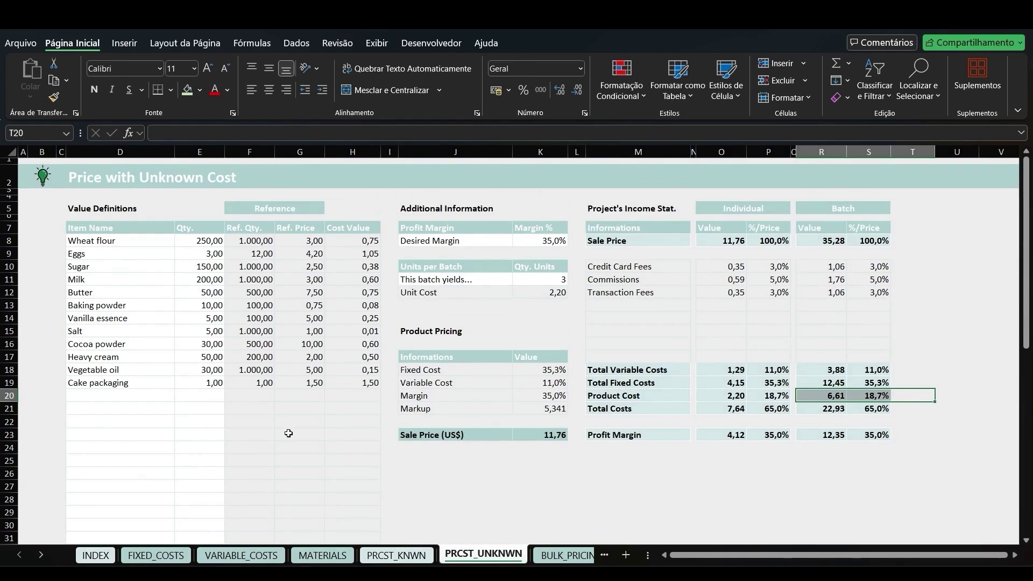
# Look at the fixed and variable costs again, ending on the Rent entry of the FIXED_COSTS sheet.
pyautogui.click(171, 554)
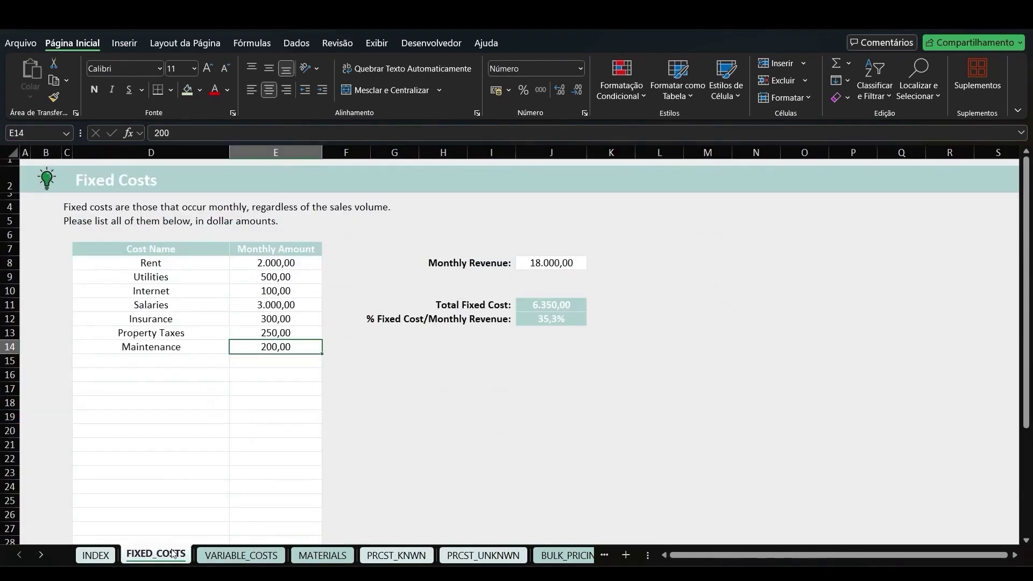
pyautogui.click(223, 555)
pyautogui.click(184, 555)
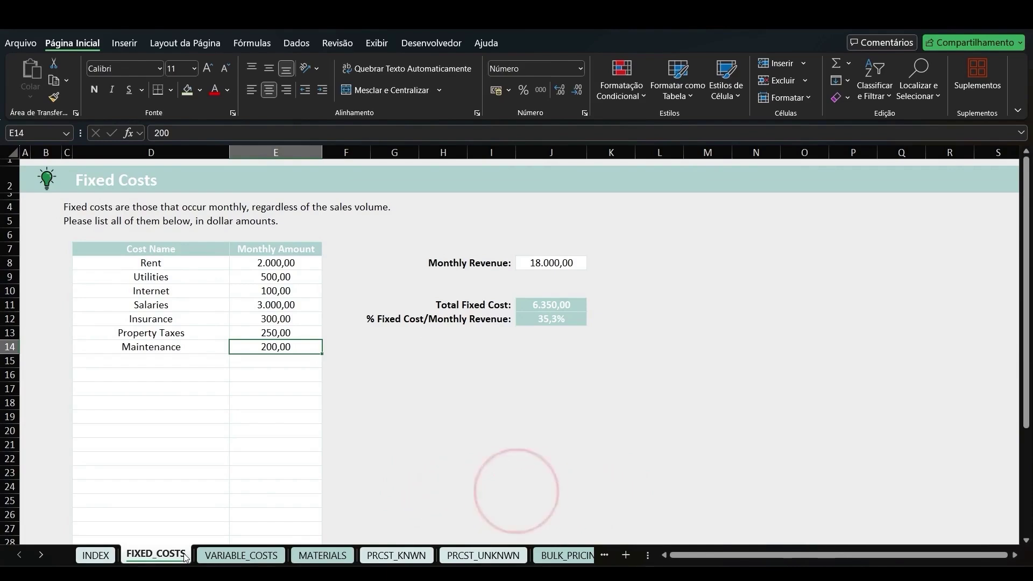
pyautogui.click(183, 265)
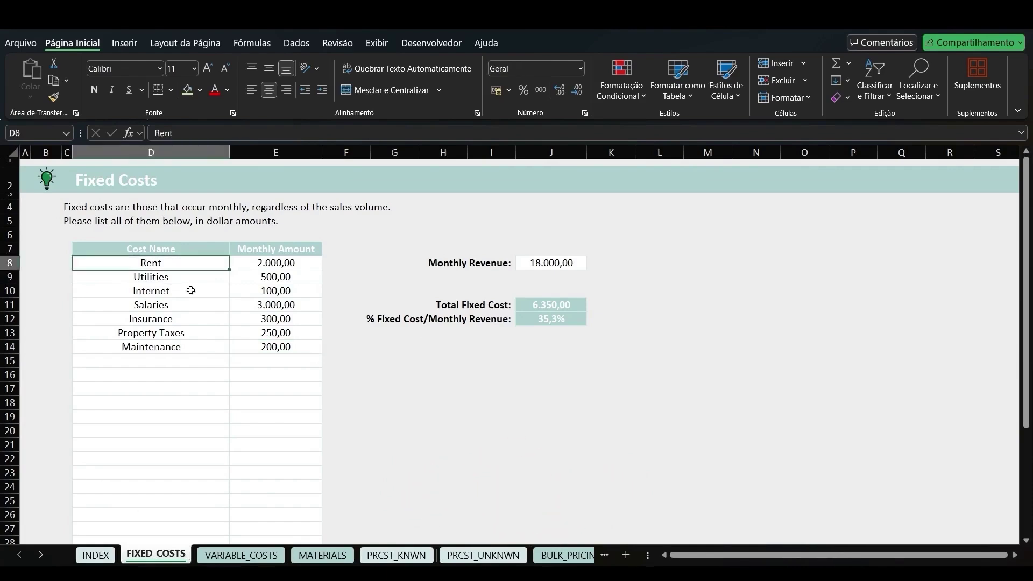
# Go through the fixed cost entries from Internet down to Maintenance, and view the list on the VARIABLE_COSTS sheet.
pyautogui.click(173, 291)
pyautogui.click(190, 306)
pyautogui.click(192, 319)
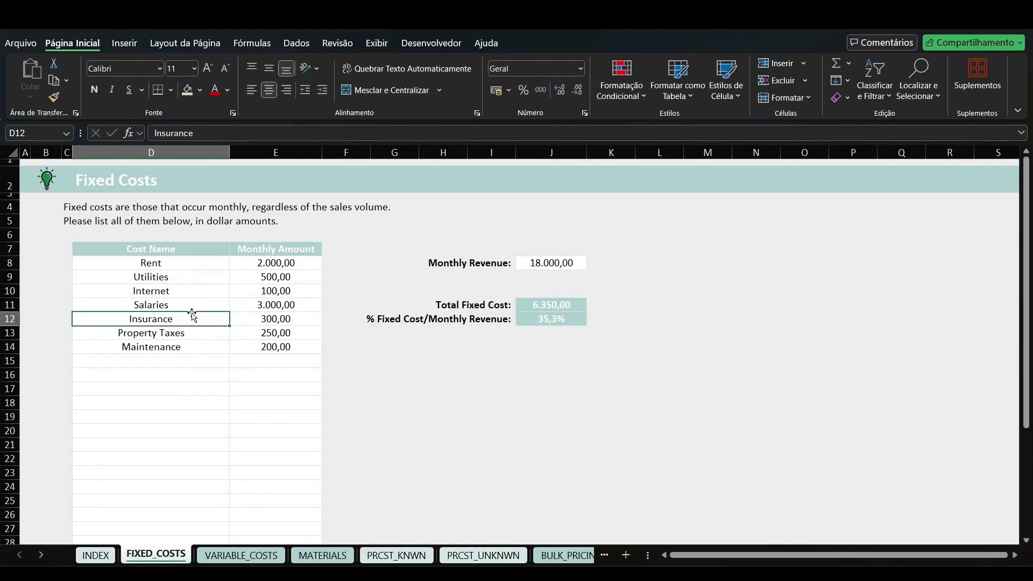
pyautogui.click(189, 346)
pyautogui.press('BackSpace')
pyautogui.press('Escape')
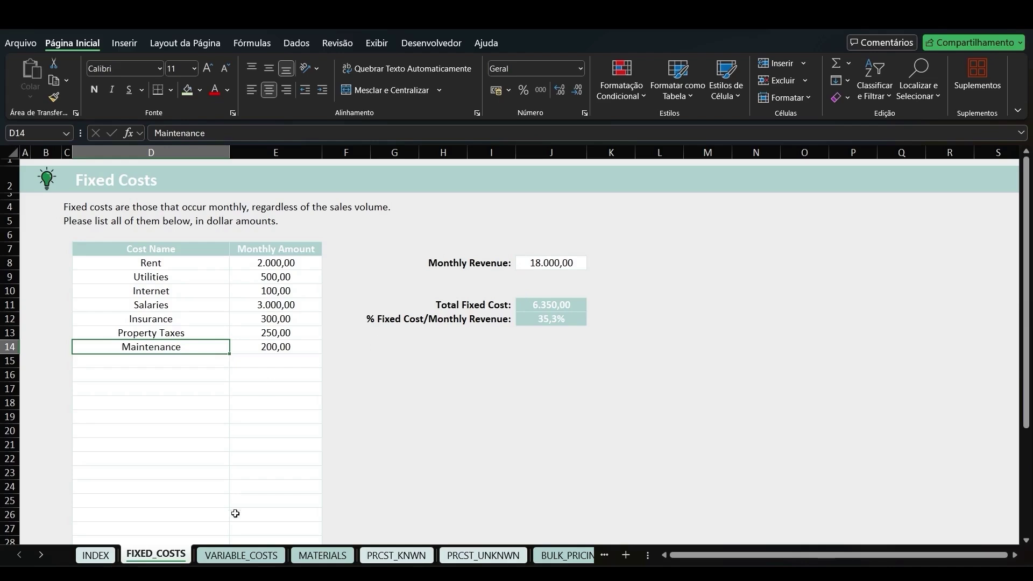
pyautogui.click(248, 554)
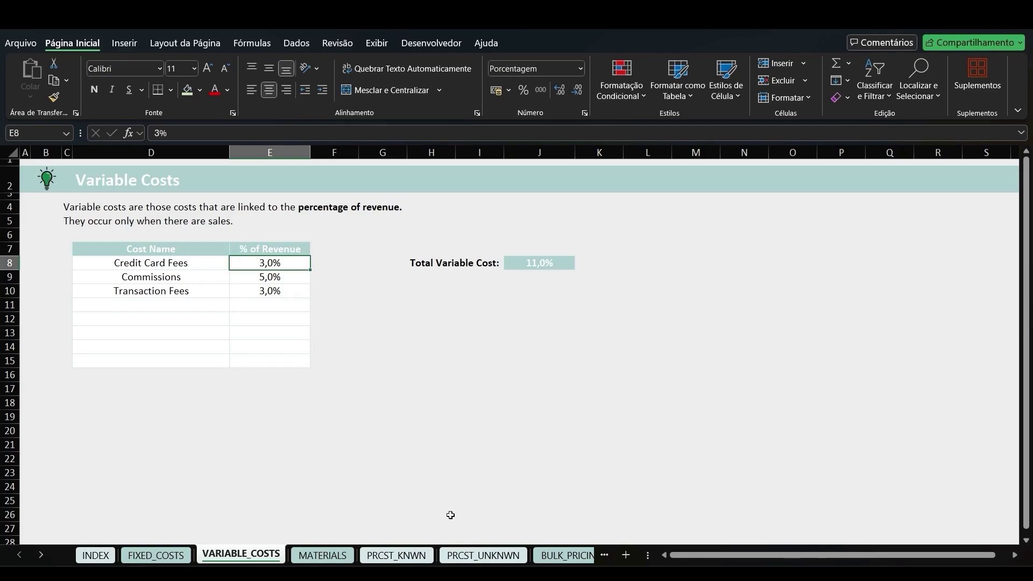
# Examine the item names and quantities on PRCST_UNKNWN together with the number of units the batch yields.
pyautogui.click(480, 555)
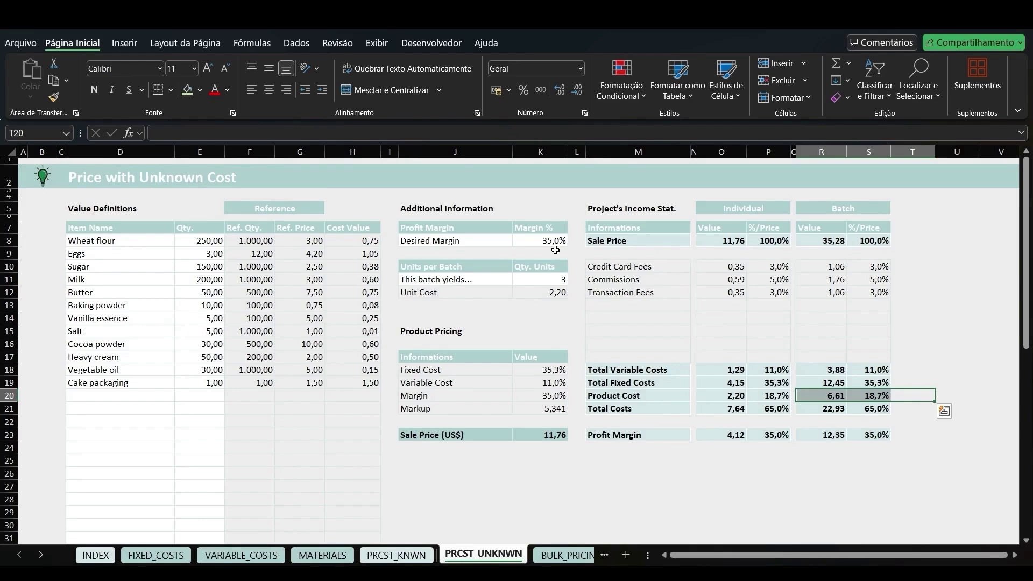
pyautogui.click(531, 278)
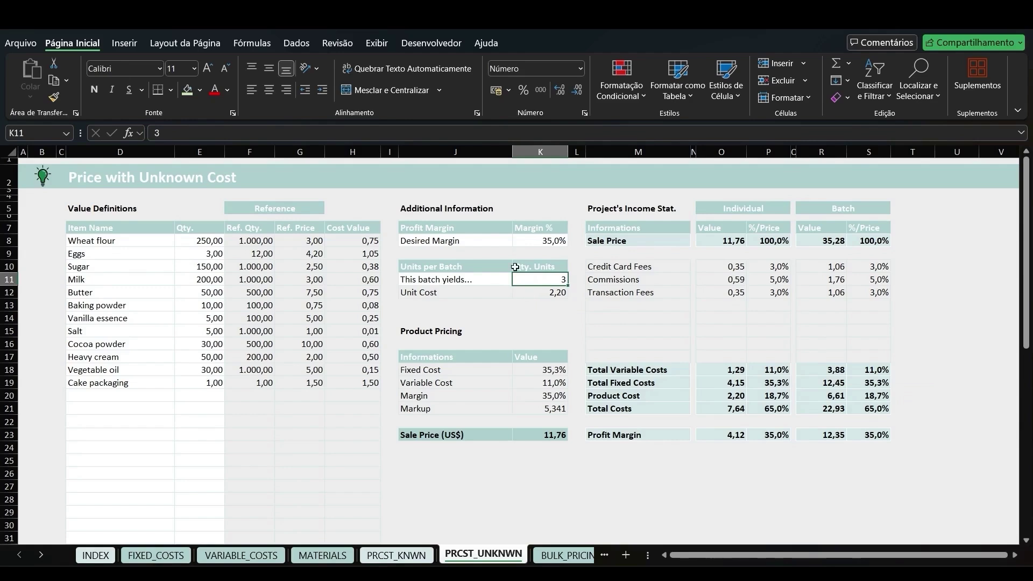
pyautogui.moveTo(138, 226); pyautogui.dragTo(213, 395)
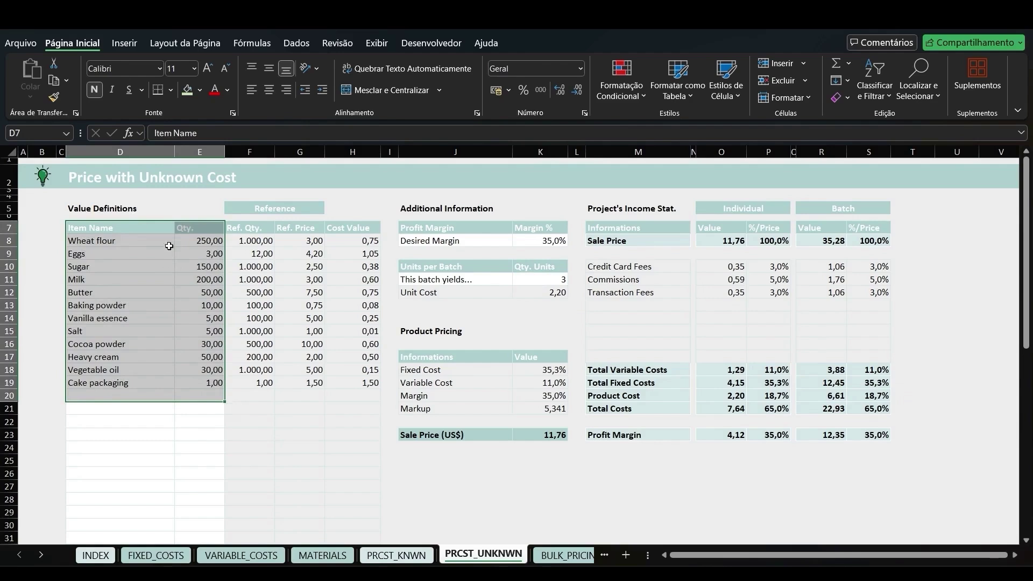
pyautogui.moveTo(162, 231); pyautogui.dragTo(208, 378)
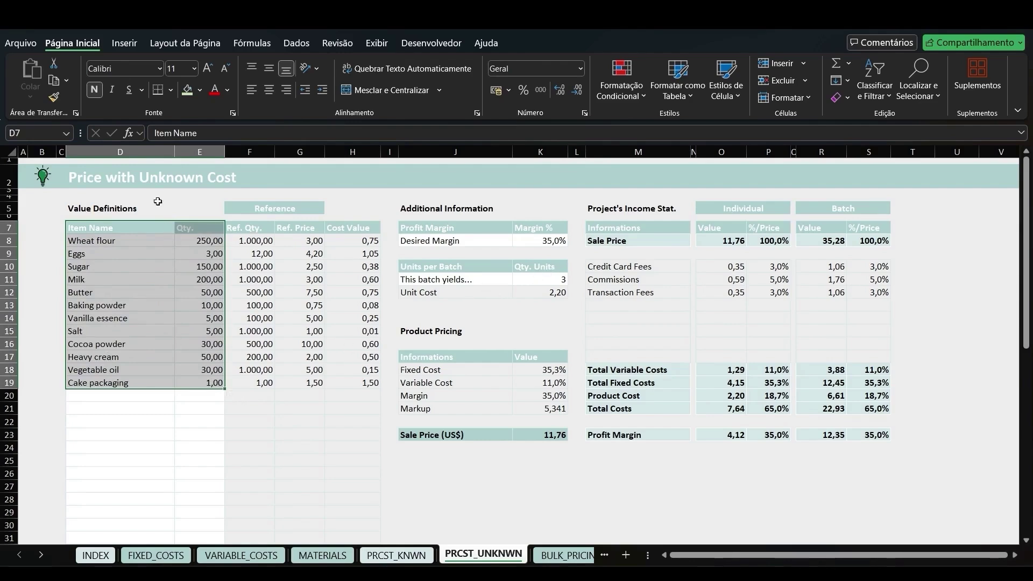
pyautogui.click(543, 280)
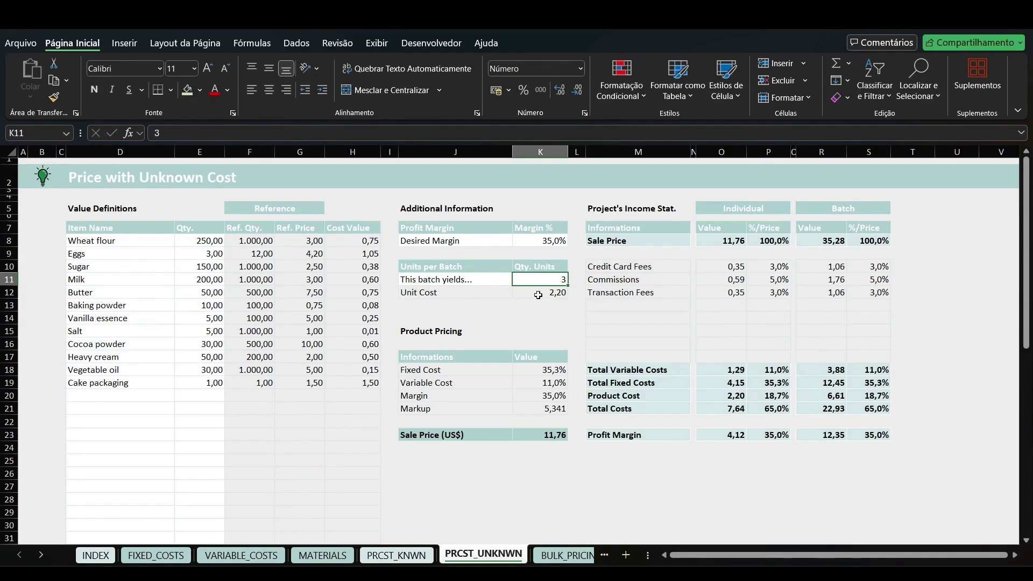
# Examine the Batch values of the Product Cost row, and check the fixed cost figures on the FIXED_COSTS sheet.
pyautogui.moveTo(912, 395); pyautogui.dragTo(834, 395)
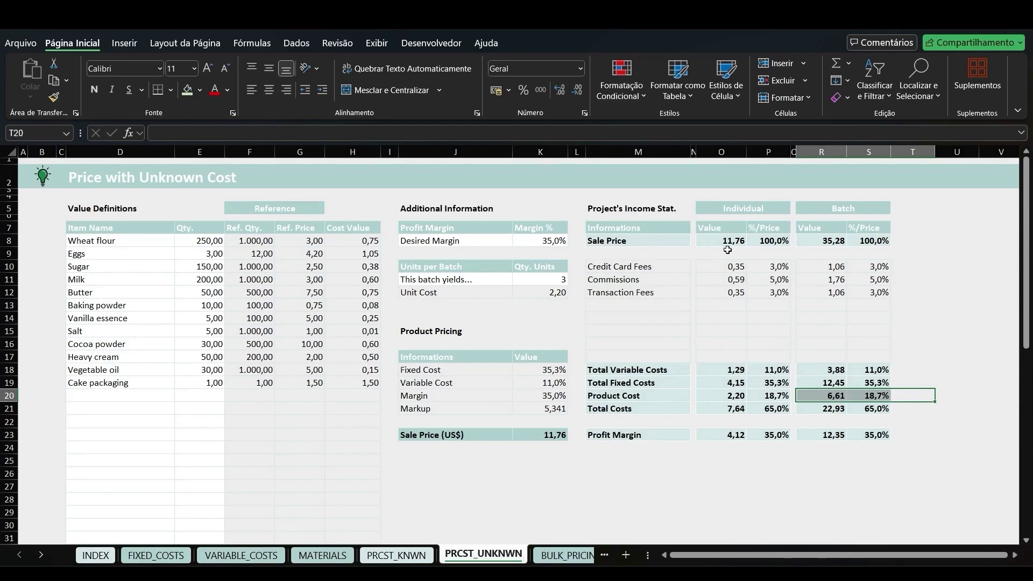
pyautogui.click(156, 555)
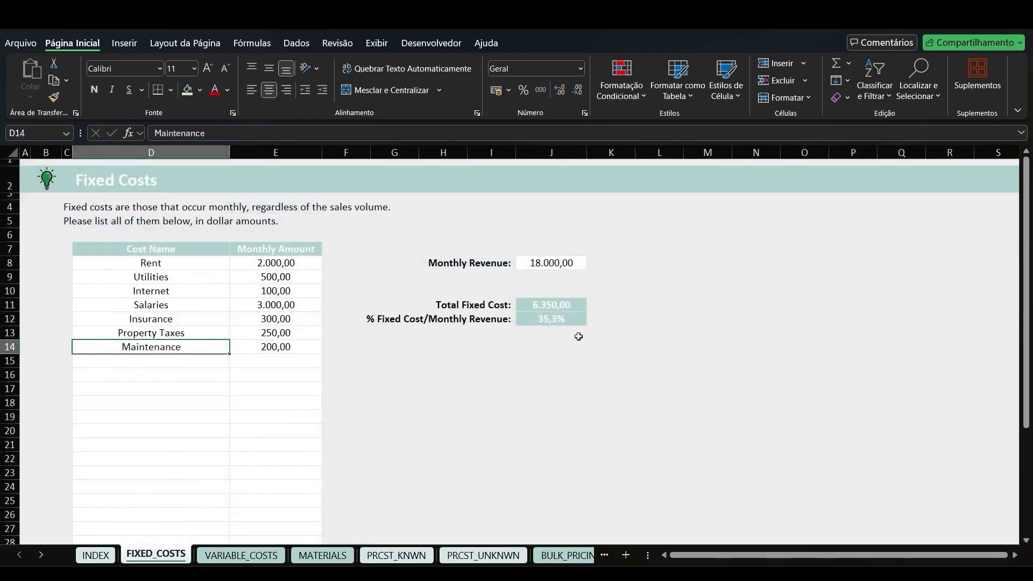
pyautogui.click(483, 555)
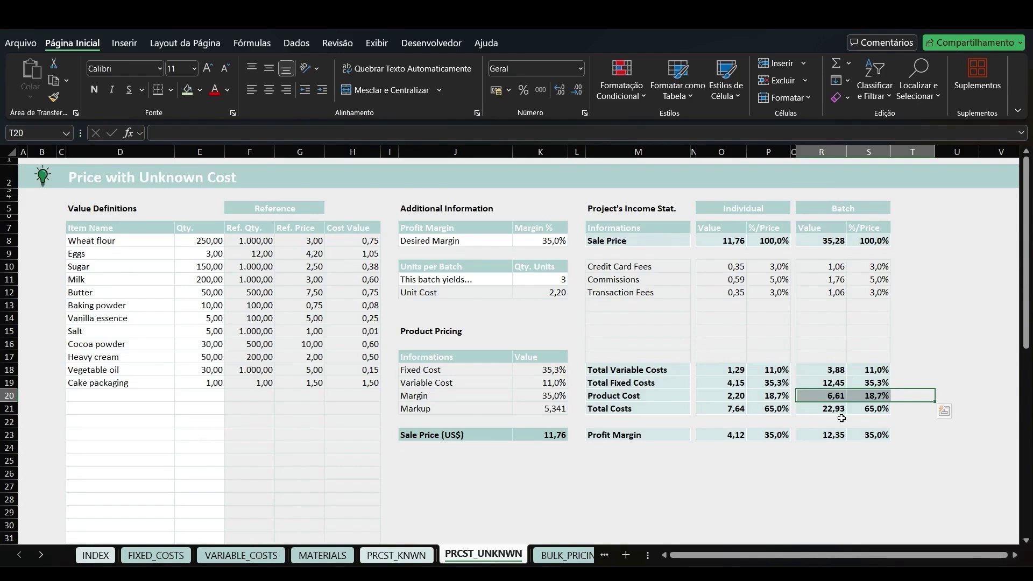
# Compare the Cost Value total below the PRCST_UNKNWN item list with the Batch and Individual values of Product Cost.
pyautogui.scroll(-12, 414, 461)
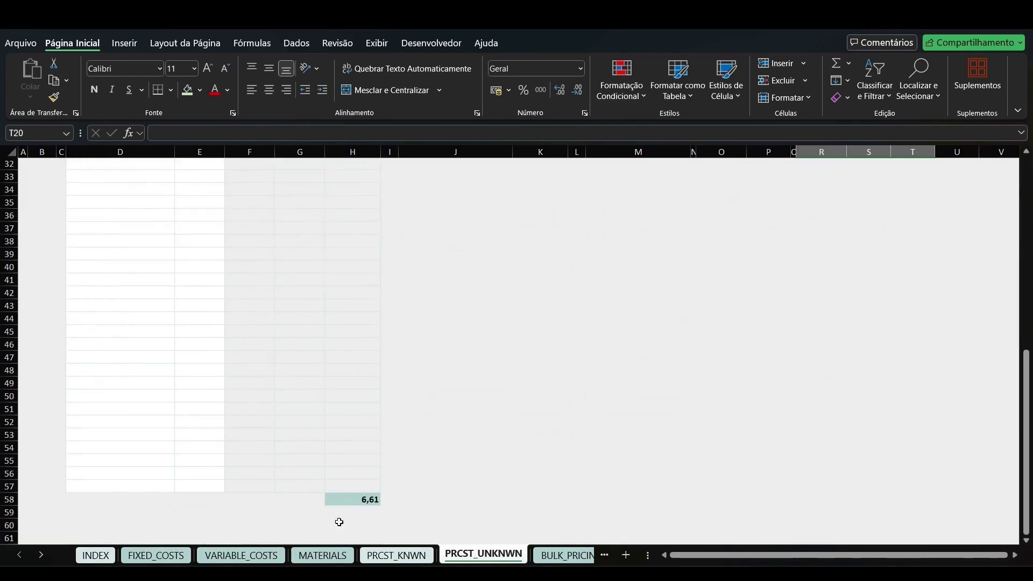
pyautogui.scroll(10, 410, 452)
pyautogui.scroll(3, 410, 452)
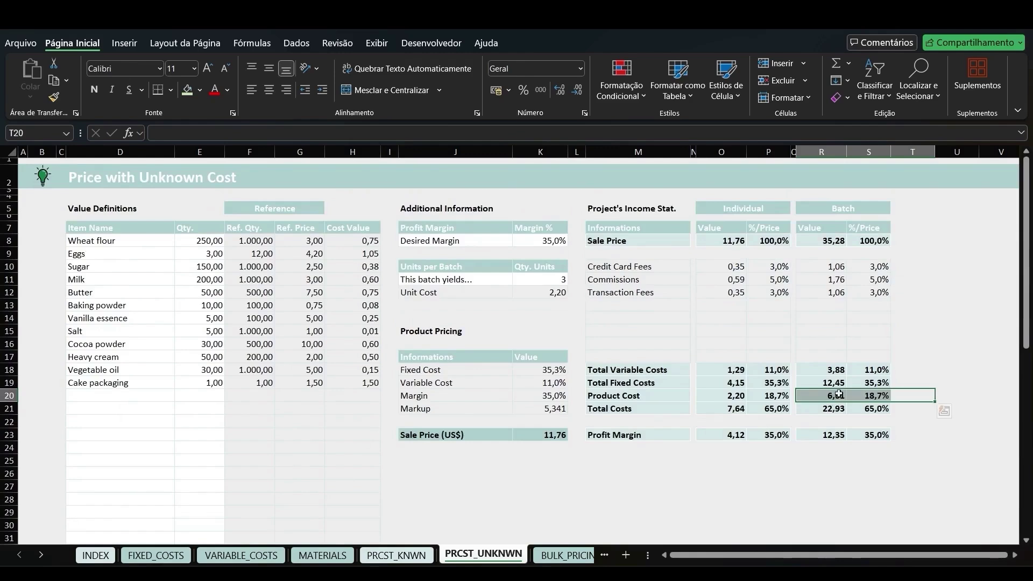
pyautogui.click(721, 395)
pyautogui.click(956, 372)
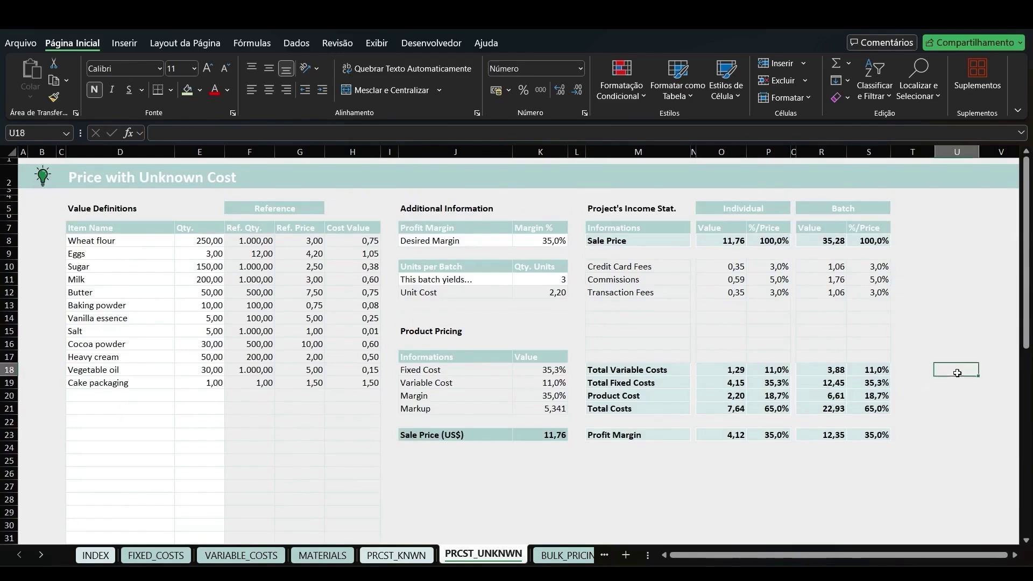
pyautogui.click(187, 307)
pyautogui.press('BackSpace')
pyautogui.press('Escape')
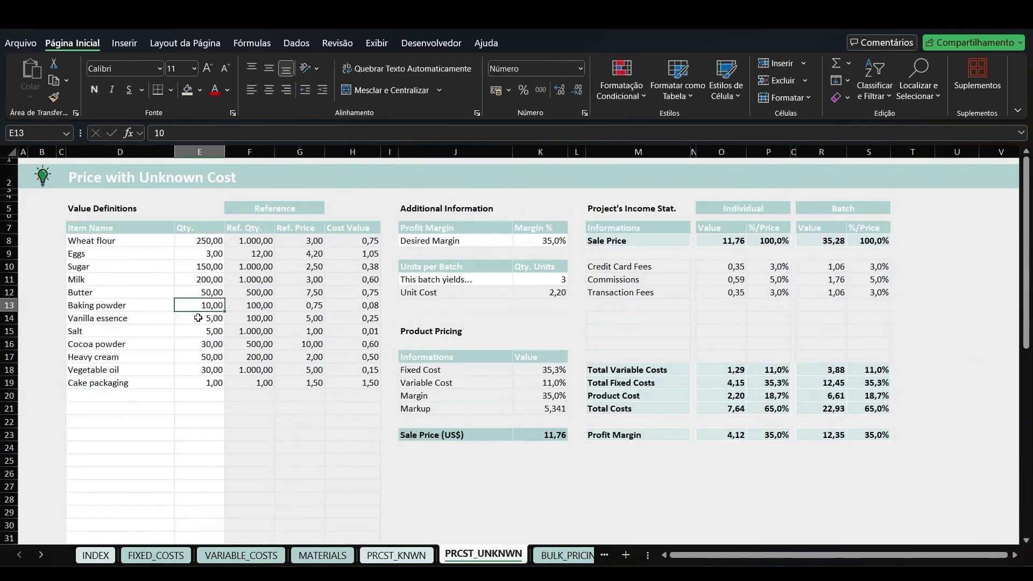